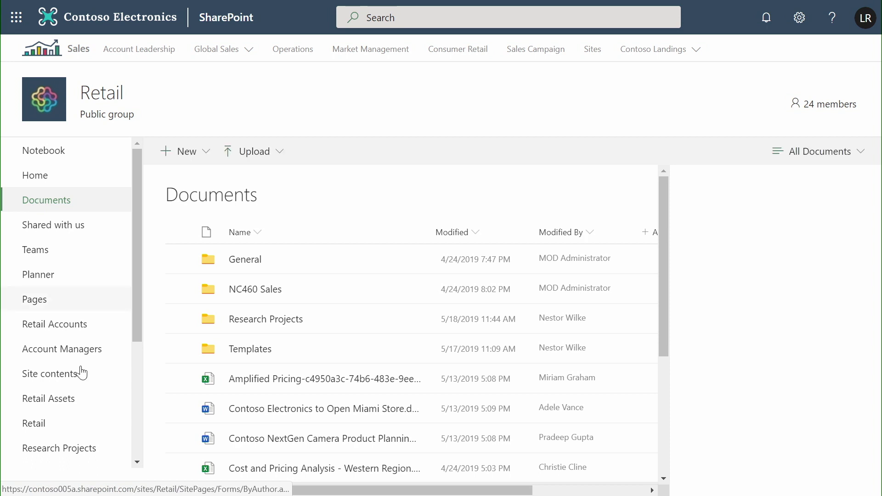
# - Apply the Contracts retention label to the Contoso Electronics to Open Miami Store.docx file
pyautogui.click(179, 408)
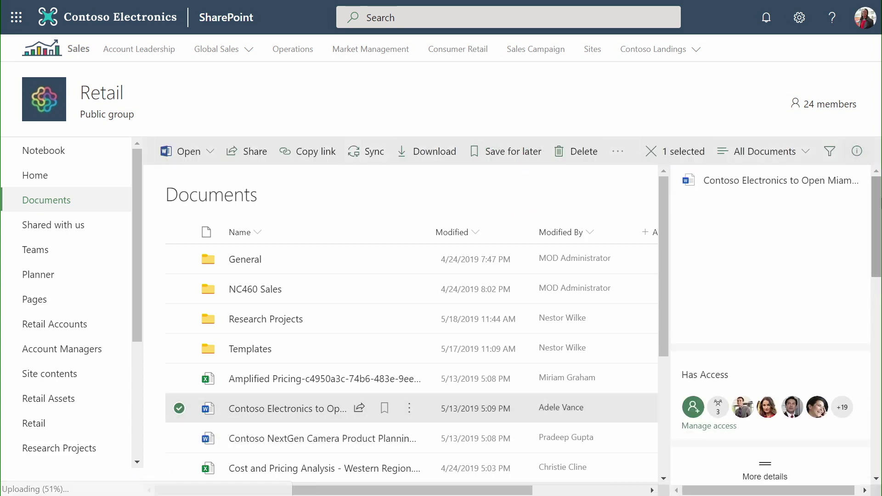
pyautogui.moveTo(877, 207); pyautogui.dragTo(878, 301)
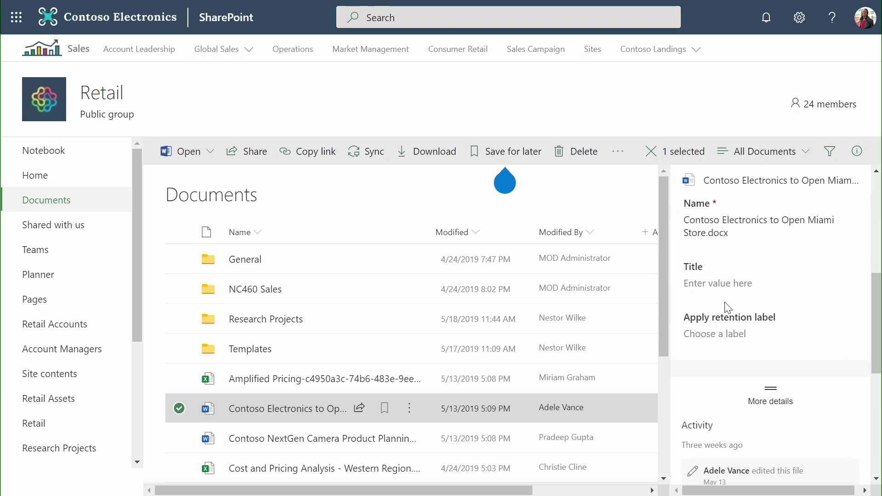
pyautogui.click(746, 335)
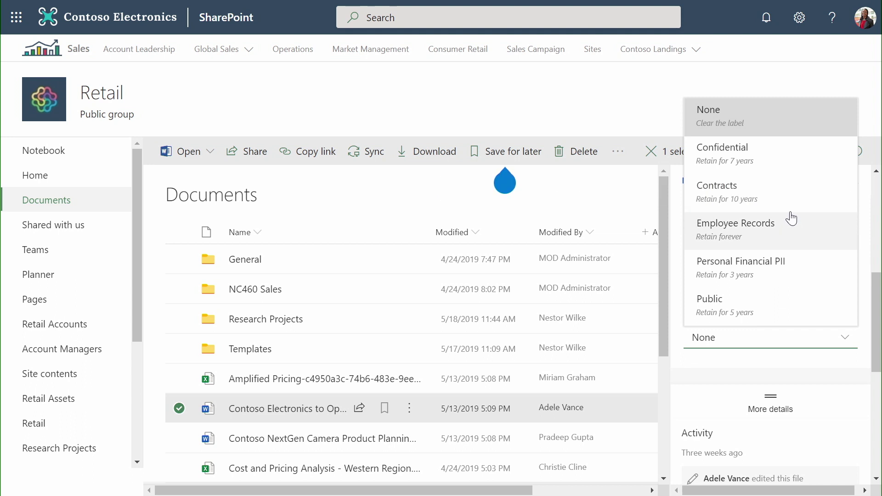
pyautogui.click(799, 202)
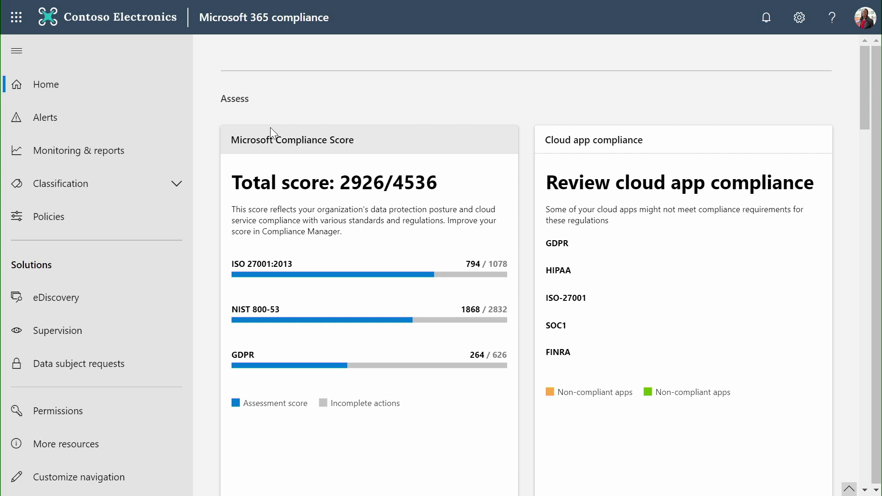
# - Open Classification > Labels, show the Retention labels list, and start a new label
pyautogui.click(113, 194)
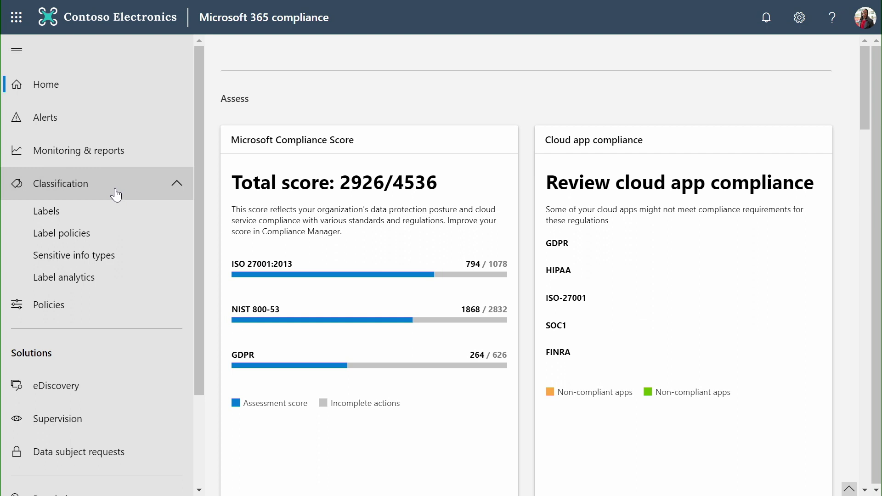
pyautogui.click(110, 216)
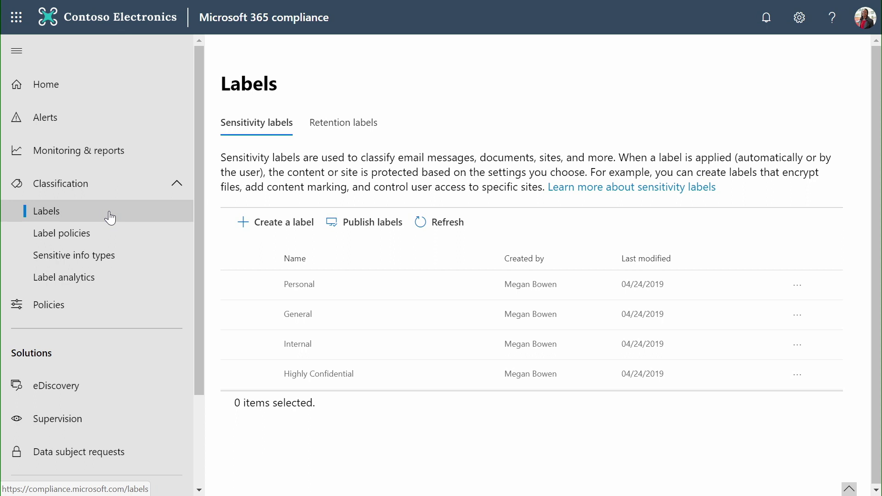
pyautogui.click(341, 130)
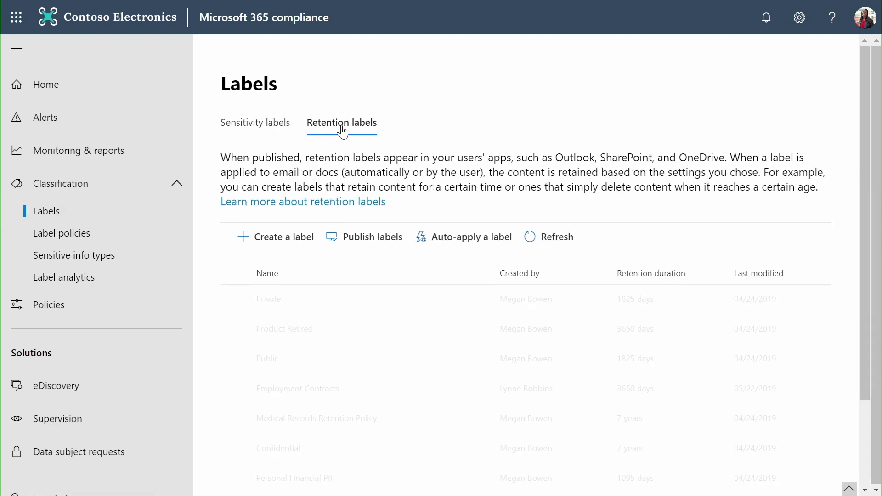
pyautogui.click(285, 239)
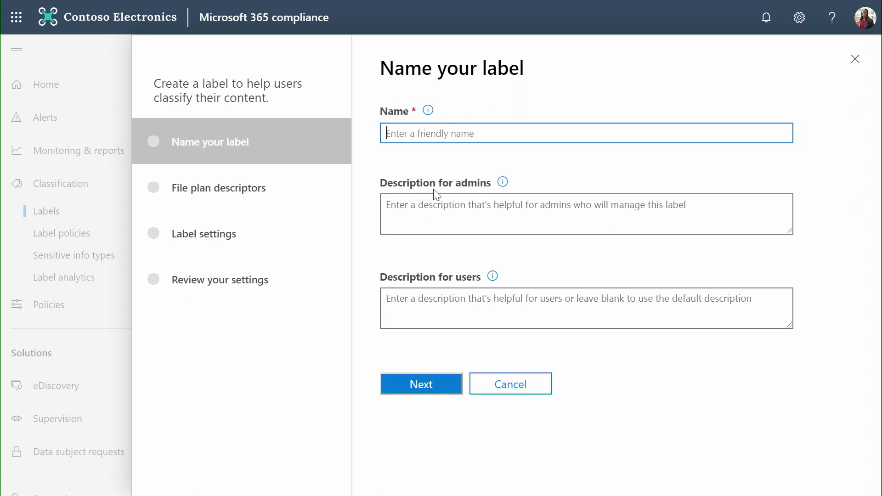
# - Name the new label Proposals with admin description 'Admins' and user description 'Users'
pyautogui.write('Proposals')
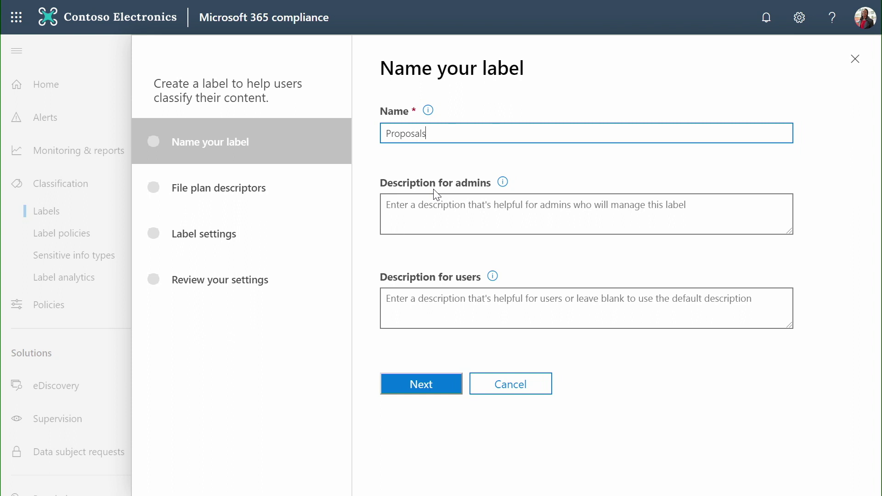
pyautogui.click(441, 208)
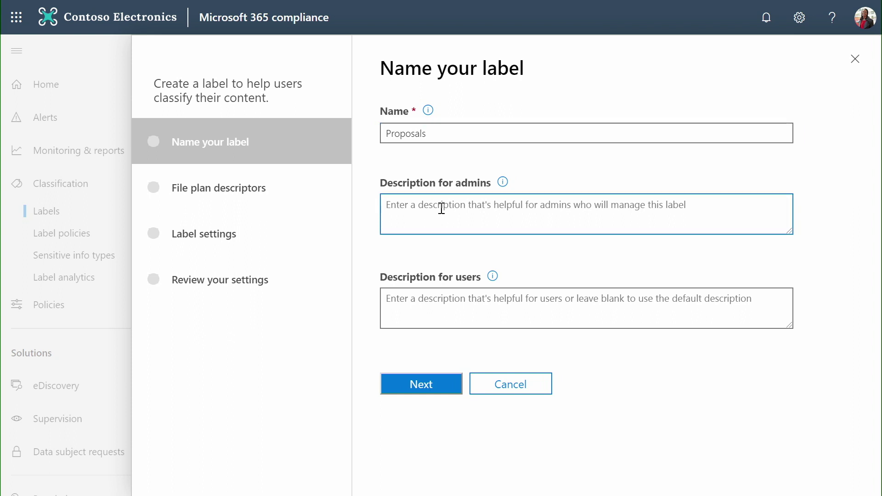
pyautogui.write('Admins')
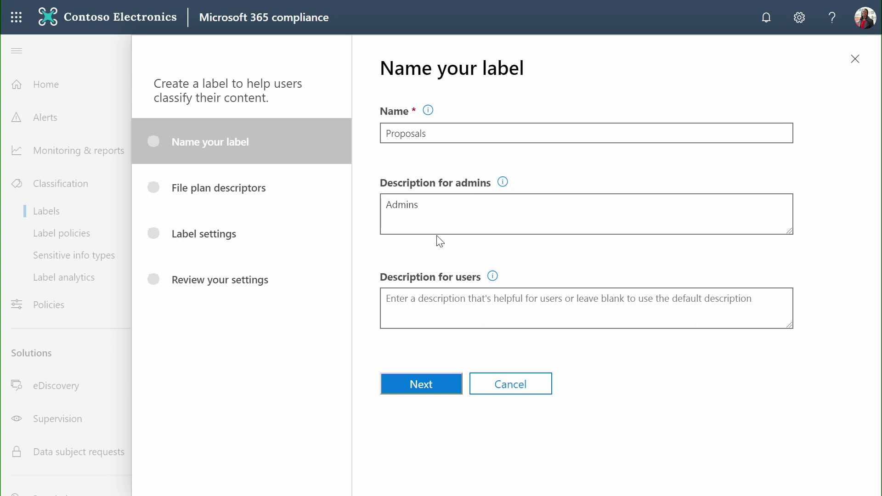
pyautogui.click(404, 307)
pyautogui.write('Users')
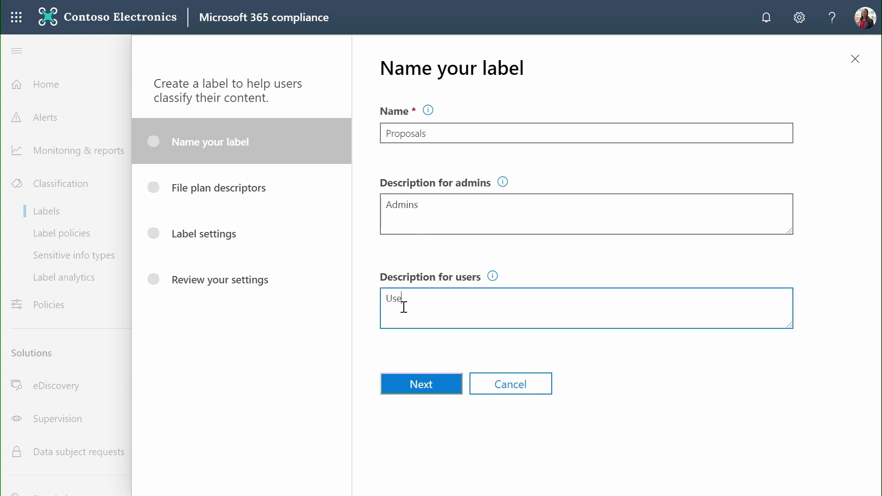
pyautogui.click(423, 387)
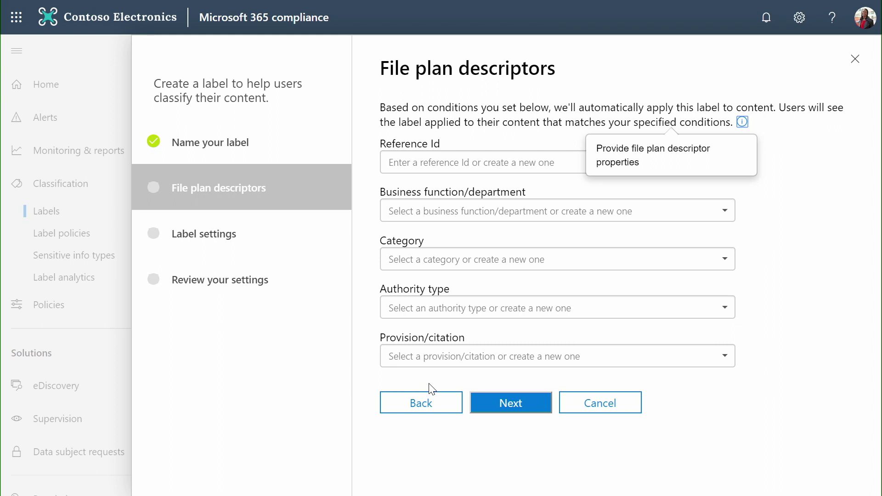
# - Leave the file plan descriptors blank and continue to label settings
pyautogui.click(471, 161)
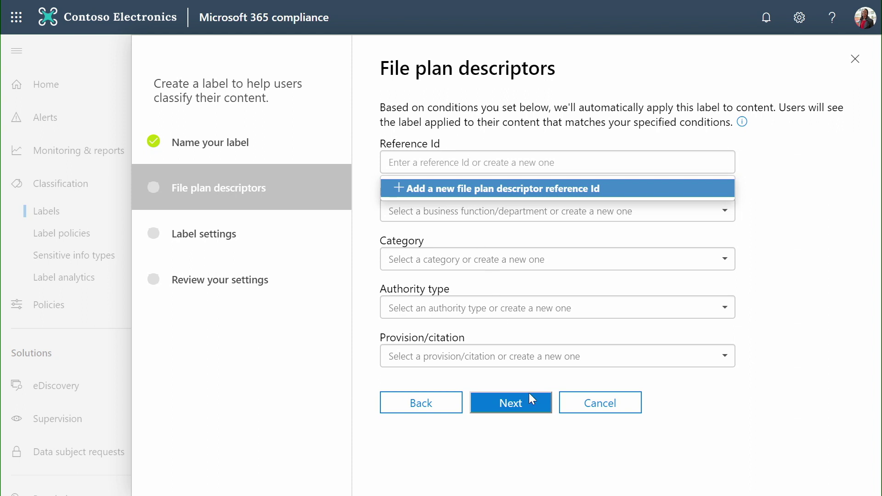
pyautogui.click(525, 410)
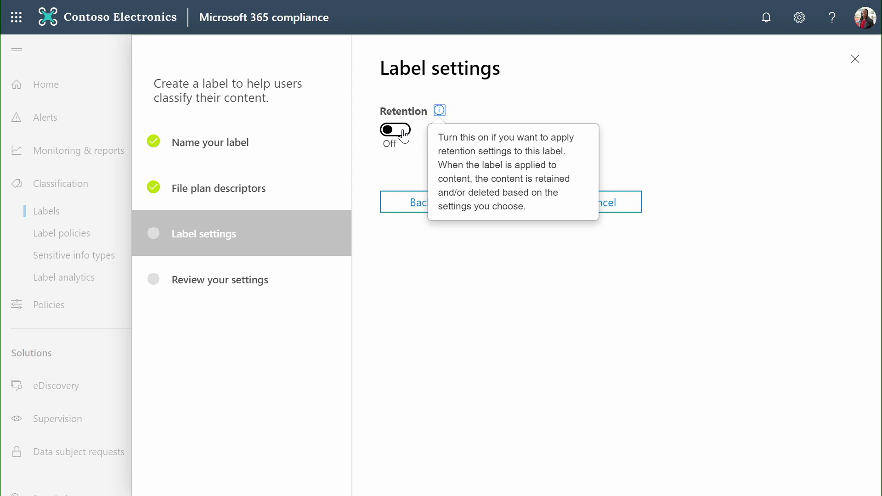
# - Turn on retention and try a disposition review notifying the Northwind Traders group
pyautogui.click(403, 134)
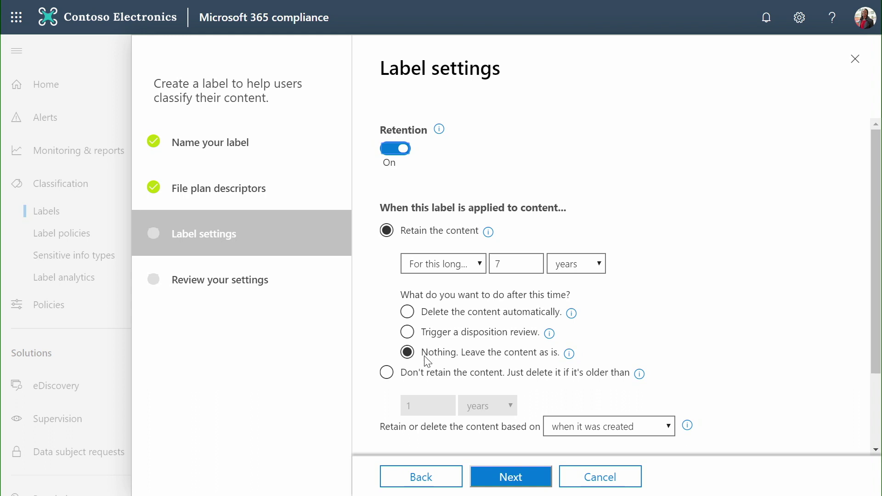
pyautogui.click(407, 313)
pyautogui.click(407, 313)
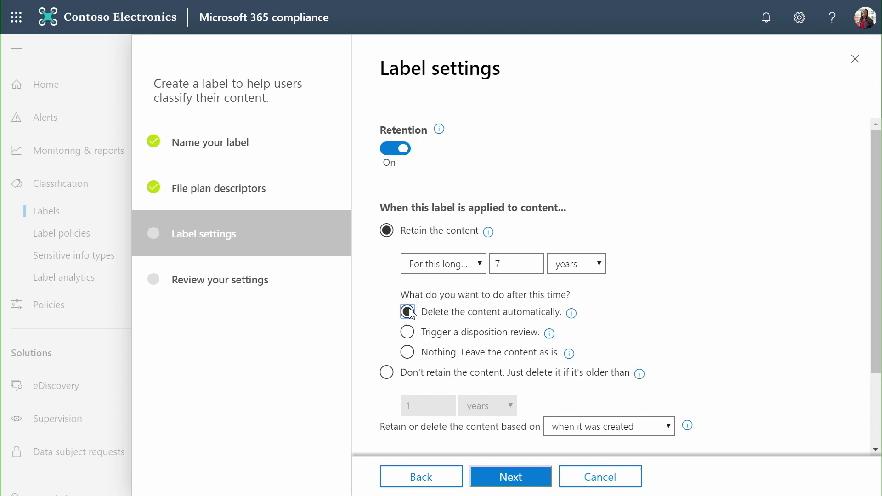
pyautogui.click(409, 335)
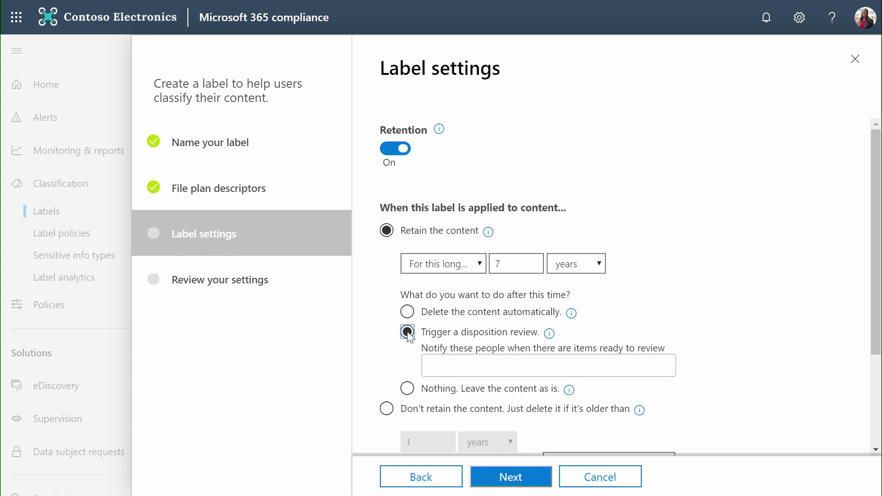
pyautogui.click(449, 366)
pyautogui.write('ad')
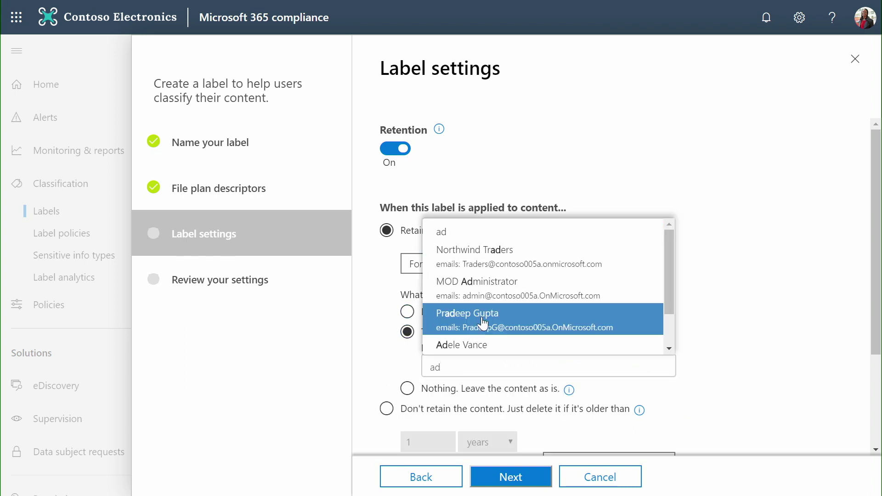
pyautogui.click(504, 254)
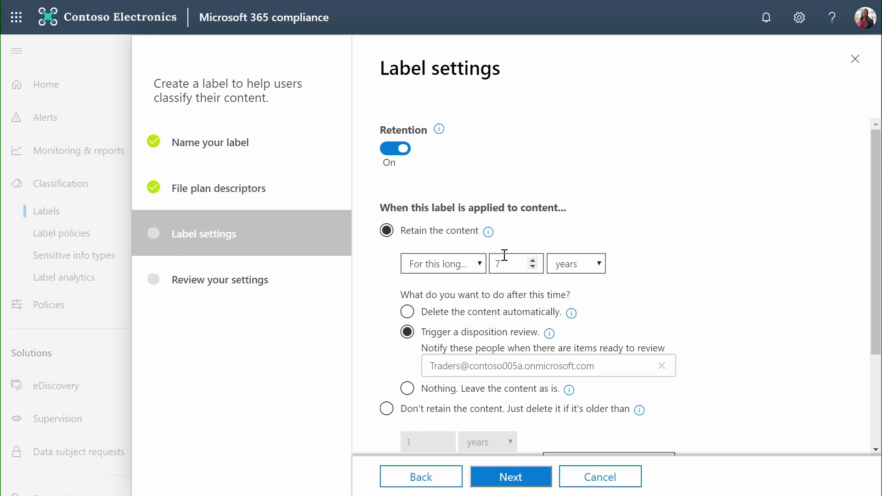
# - Switch to automatic deletion and shorten the retention period from 7 to 5 years
pyautogui.click(406, 311)
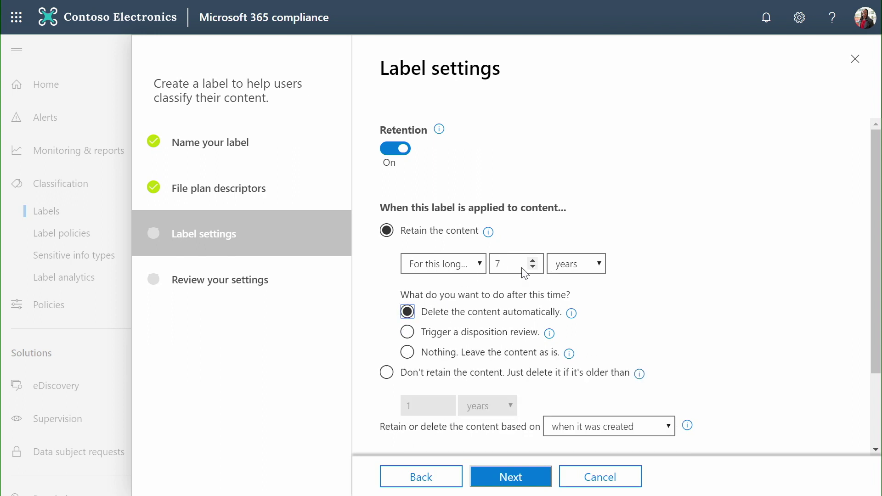
pyautogui.click(509, 264)
pyautogui.press('BackSpace')
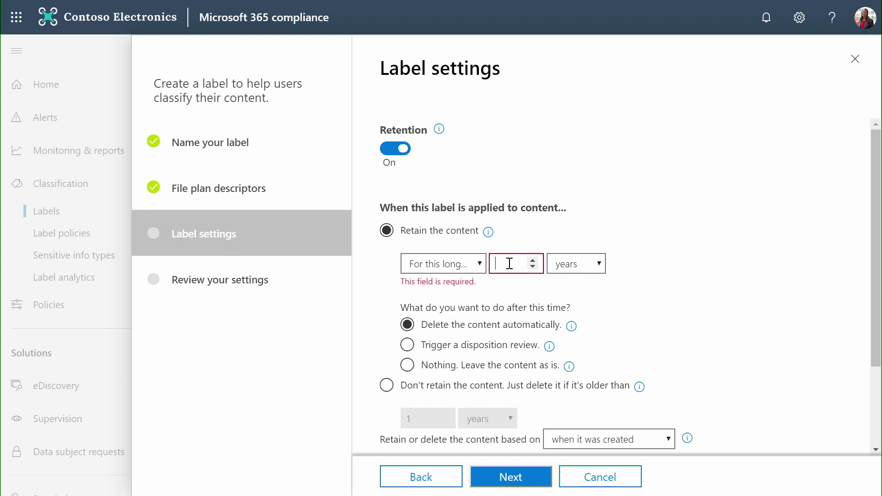
pyautogui.write('5')
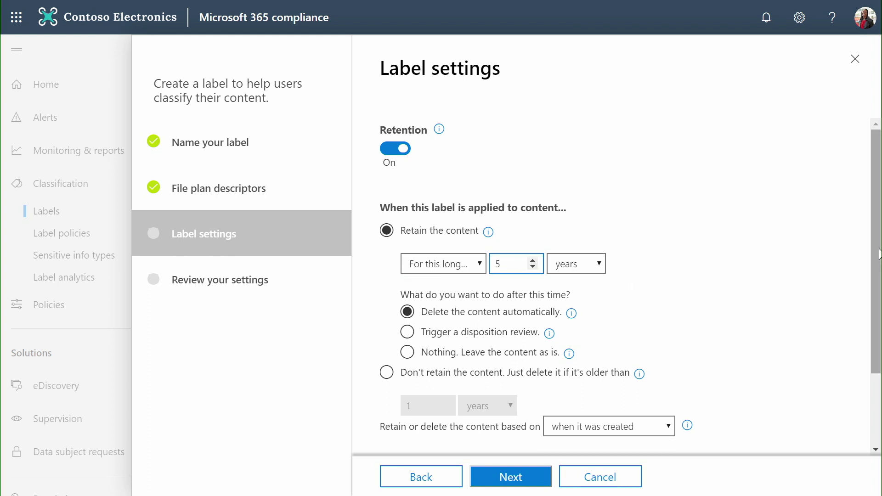
pyautogui.scroll(-2, 735, 299)
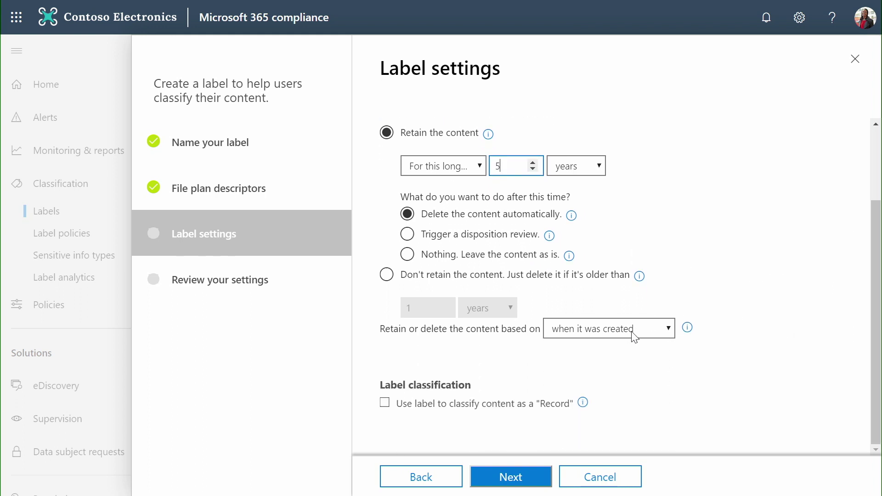
pyautogui.click(634, 328)
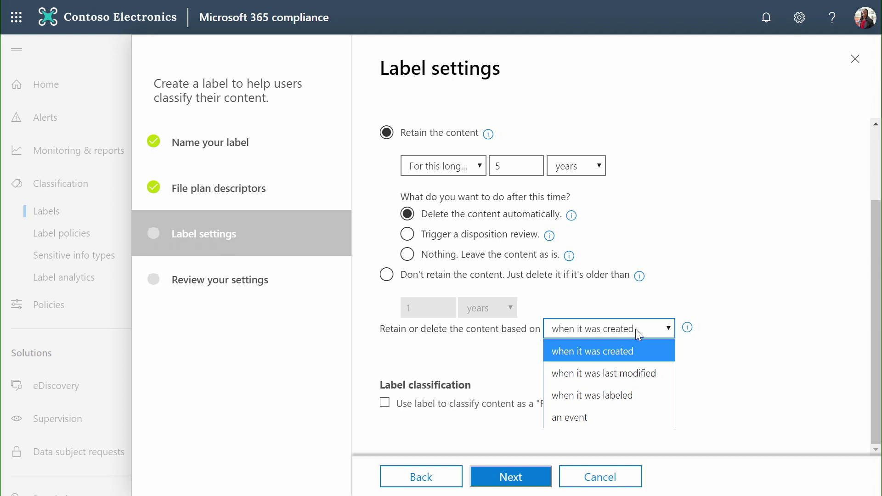
# - Base retention on an event and make the label classify content as a record
pyautogui.click(588, 416)
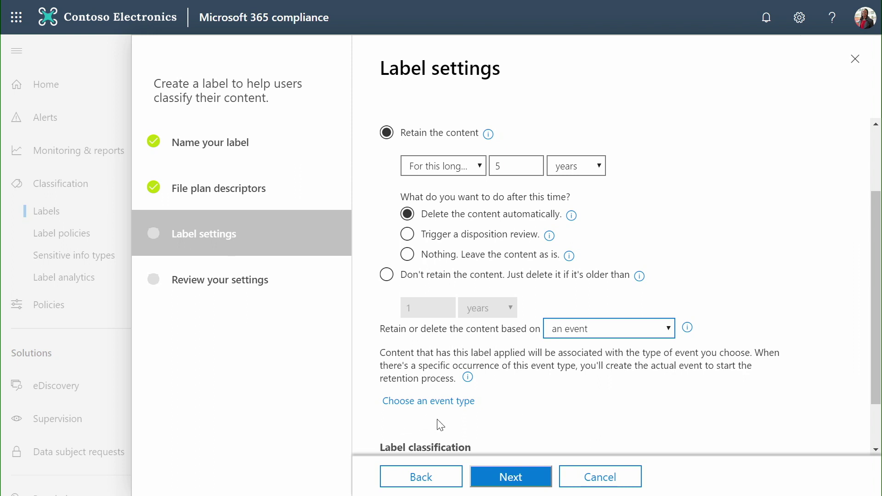
pyautogui.scroll(-1, 875, 377)
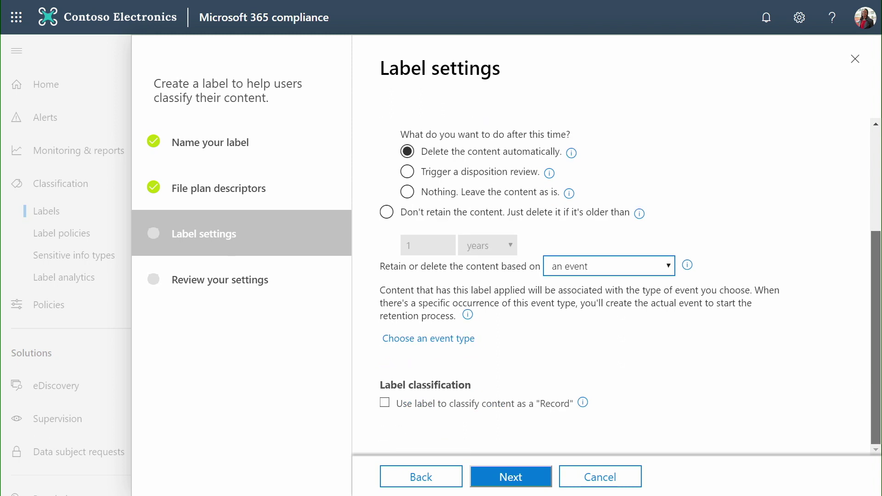
pyautogui.click(385, 403)
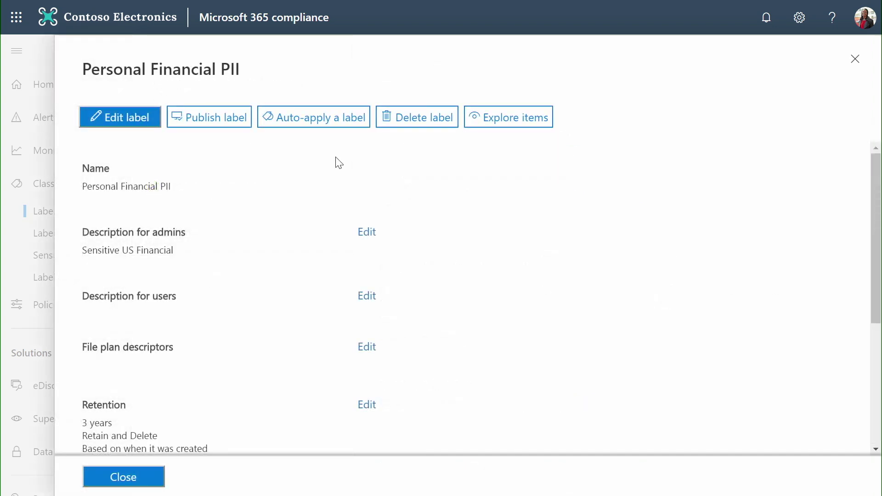
# - Start auto-applying the Personal Financial PII label and move past label selection
pyautogui.click(318, 120)
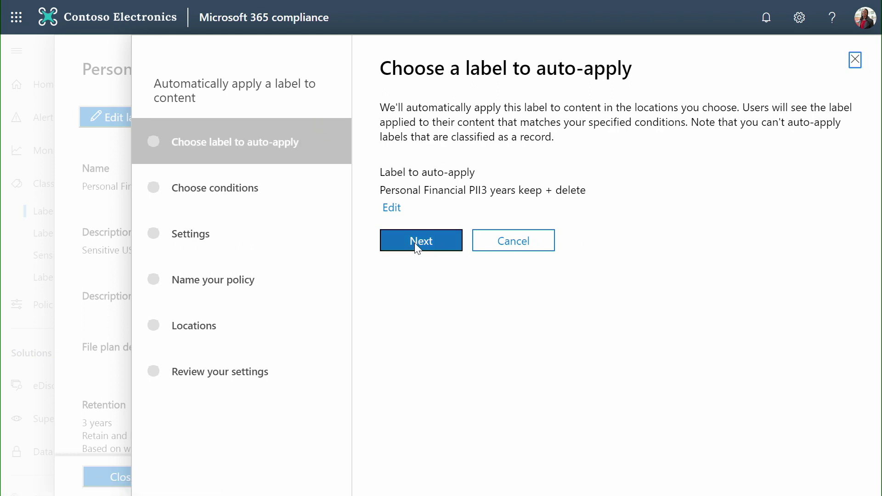
pyautogui.click(415, 245)
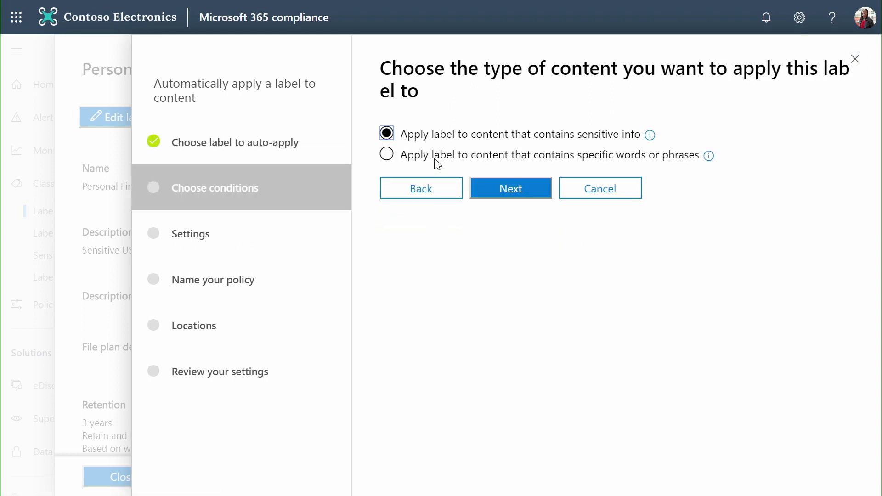
# - Choose the Privacy template Australia Personally Identifiable Information (PII) Data, review it, then step back
pyautogui.click(510, 188)
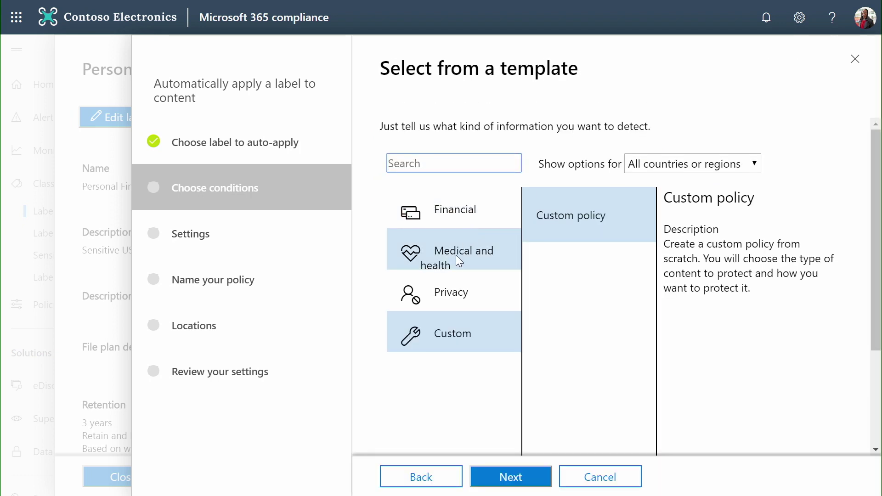
pyautogui.click(469, 296)
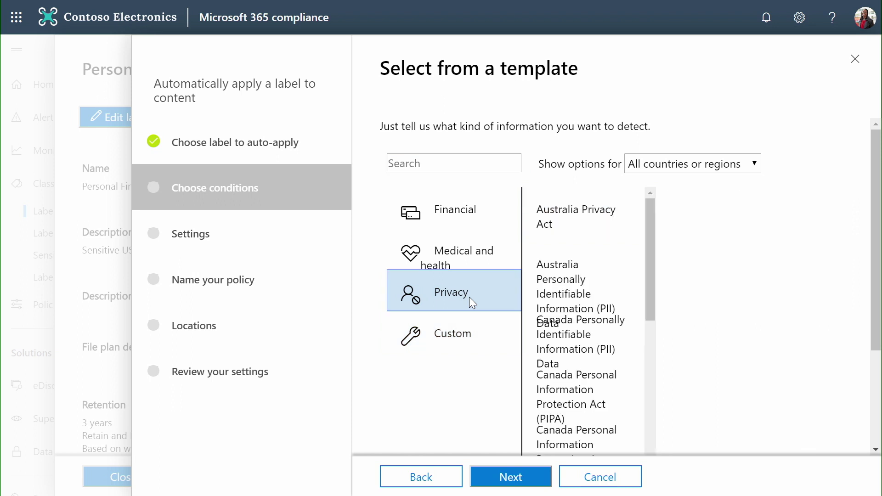
pyautogui.click(560, 280)
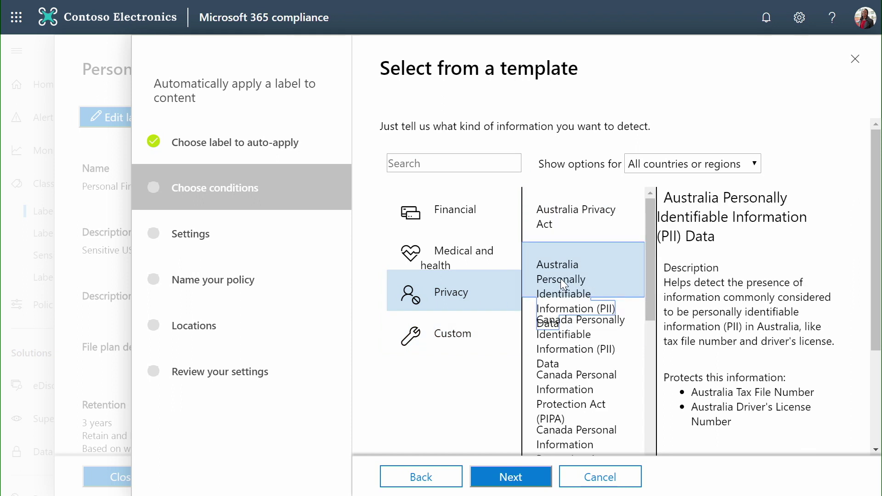
pyautogui.moveTo(876, 237); pyautogui.dragTo(877, 330)
pyautogui.click(493, 473)
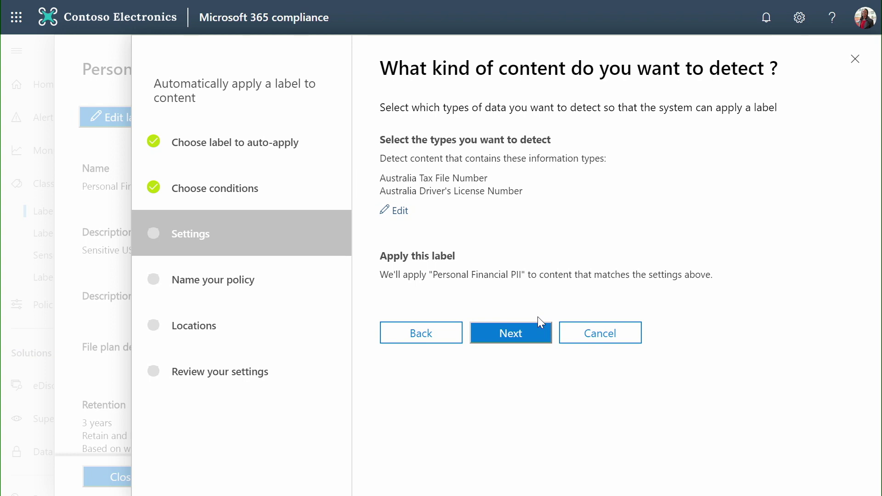
pyautogui.click(438, 338)
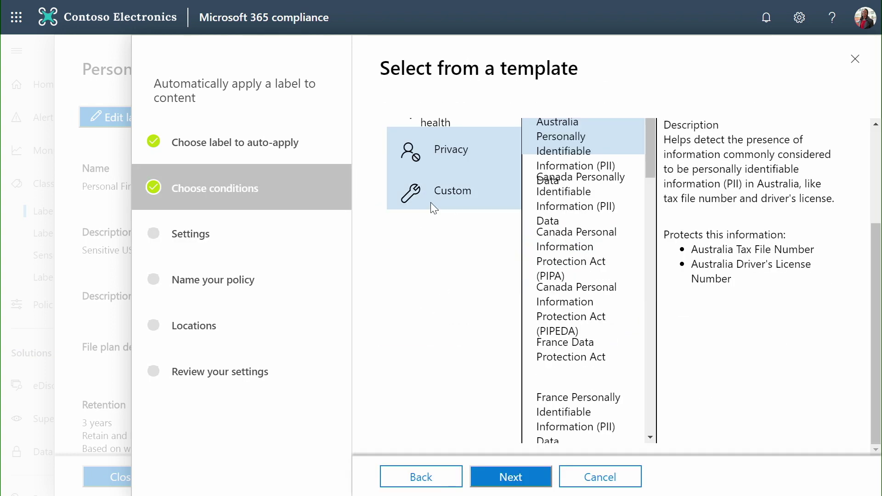
# - Use the keyword query ContentType:Contract as the auto-apply condition
pyautogui.click(419, 474)
pyautogui.click(386, 152)
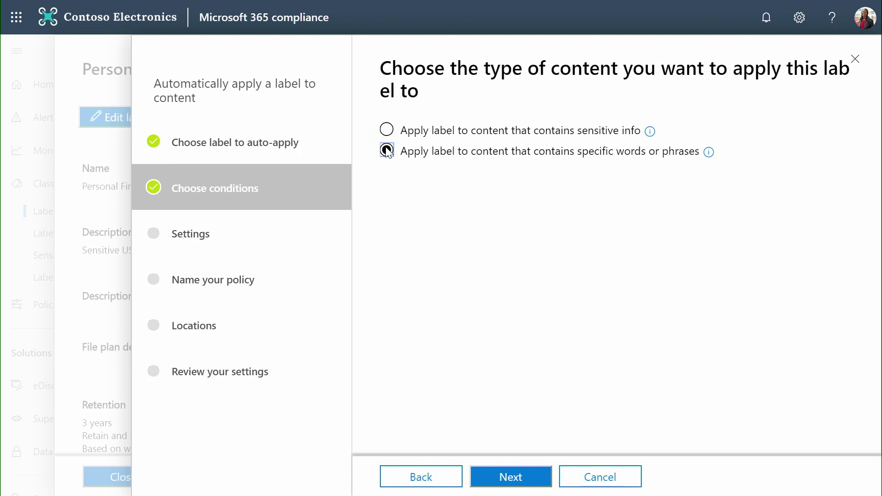
pyautogui.click(512, 475)
pyautogui.click(503, 248)
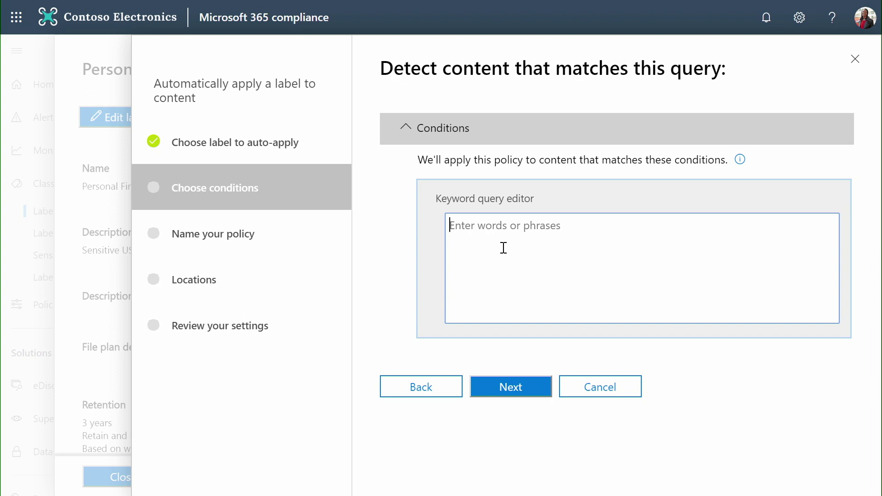
pyautogui.write('ContentType:Contract')
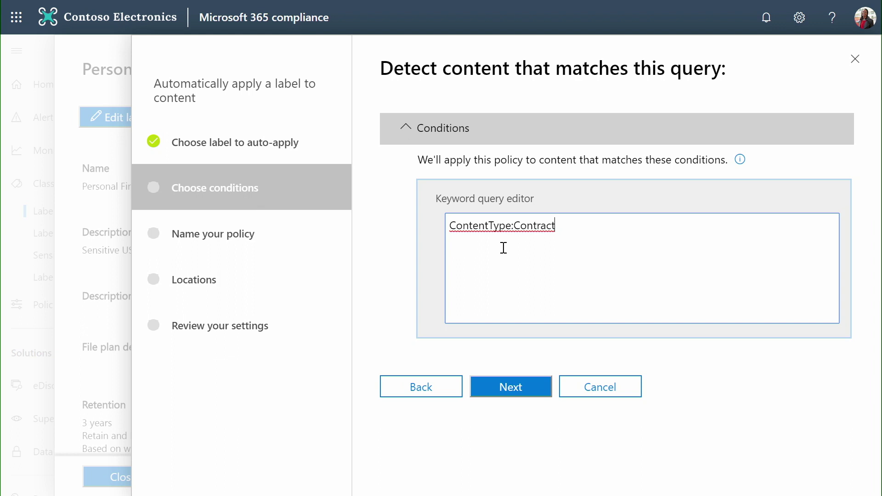
pyautogui.click(518, 387)
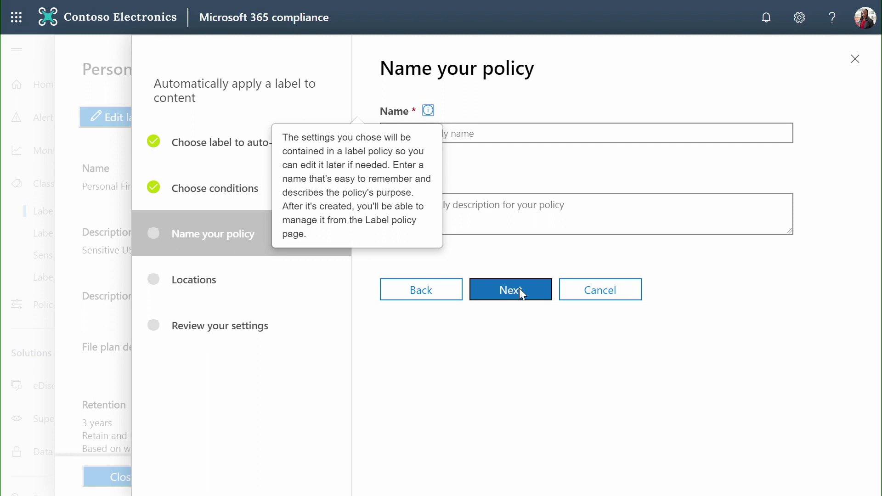
# - Name the policy AutoApply and restrict it to specific locations
pyautogui.click(516, 132)
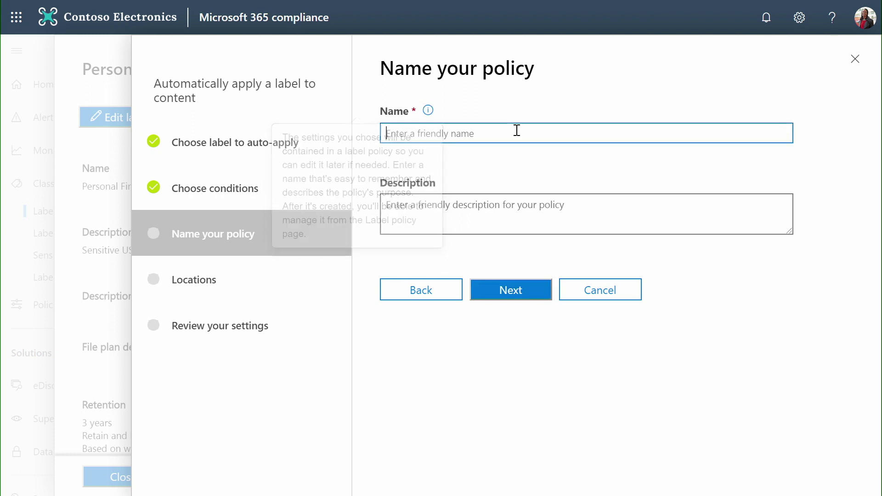
pyautogui.write('Auto')
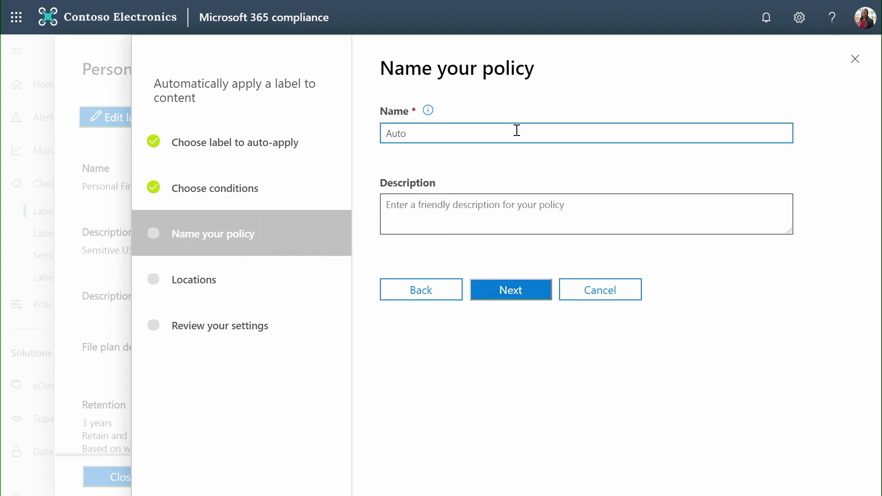
pyautogui.write('Apply')
pyautogui.click(507, 294)
pyautogui.click(445, 195)
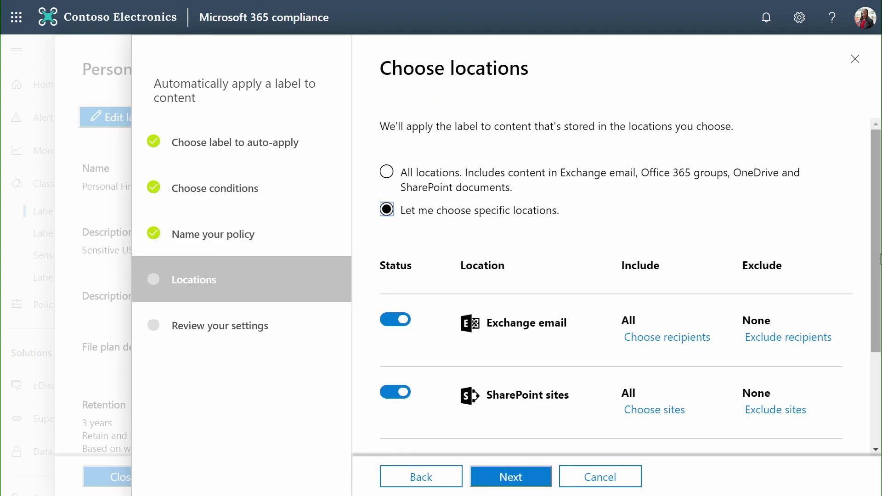
pyautogui.moveTo(876, 237); pyautogui.dragTo(878, 328)
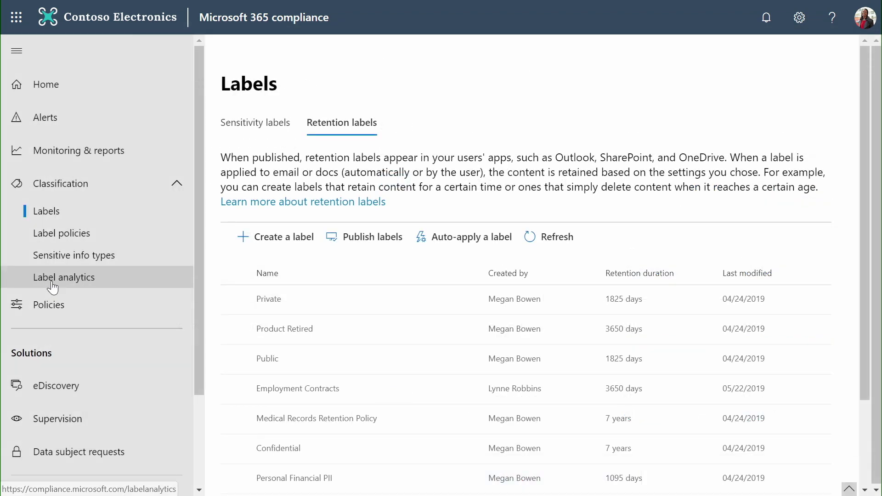
# - Review label analytics: 25 retention-labelled items, mostly PII Retention Policy, with per-label location details
pyautogui.click(54, 287)
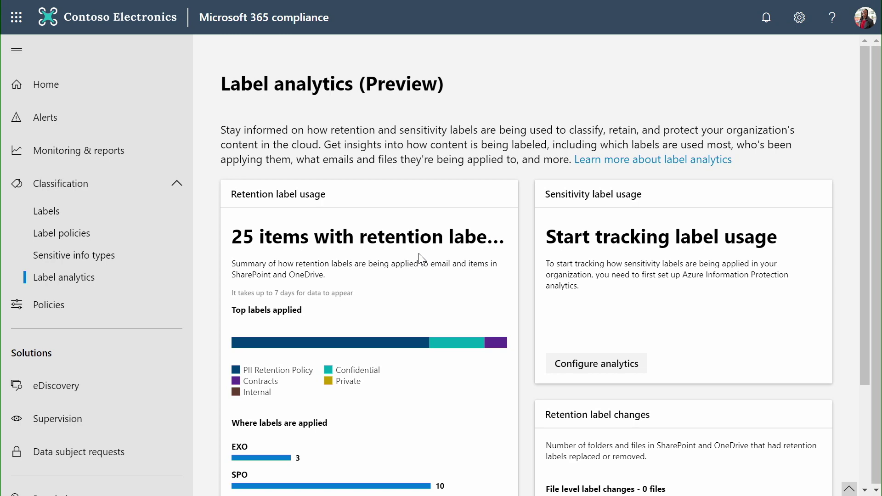
pyautogui.moveTo(869, 210); pyautogui.dragTo(872, 316)
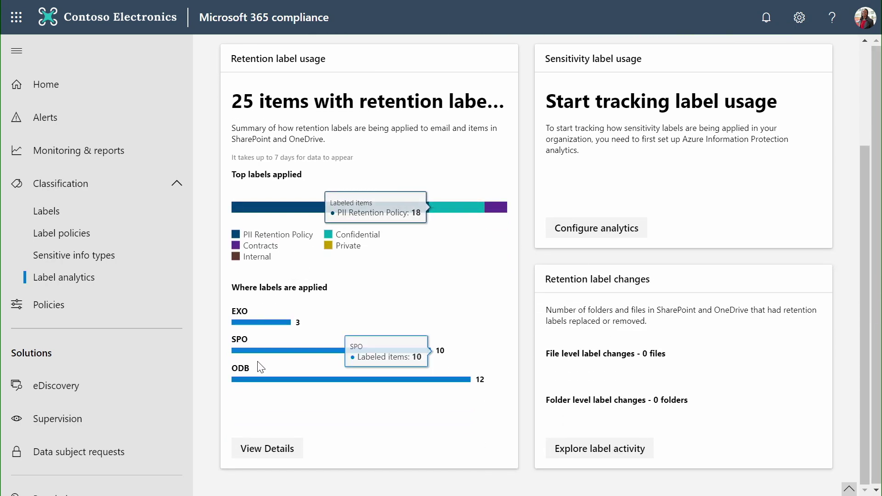
pyautogui.click(263, 450)
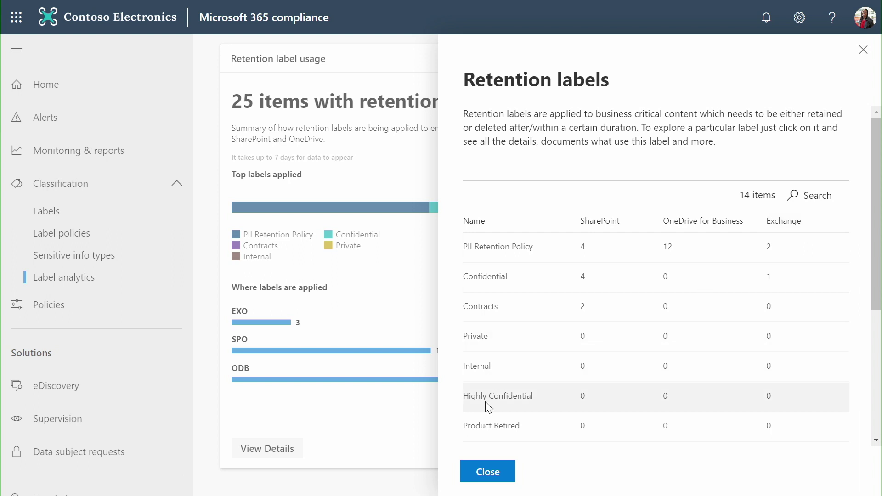
pyautogui.click(491, 473)
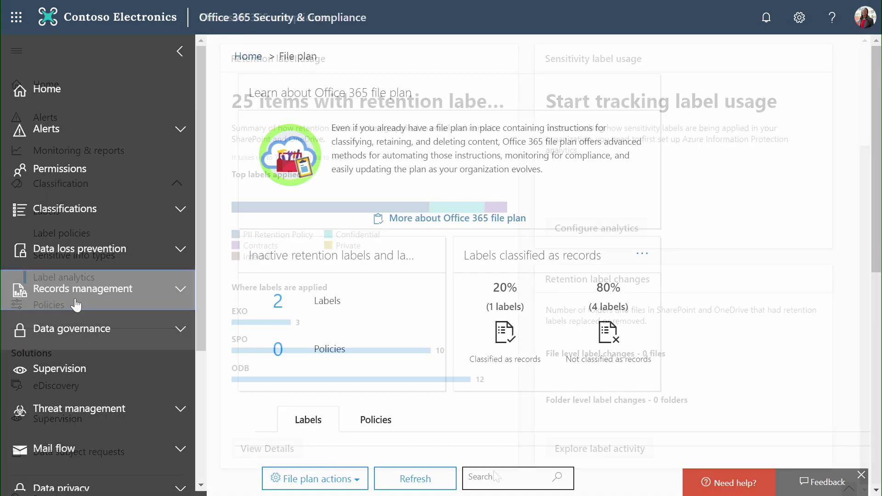
# - Open the File plan, re-sort the ten retention labels by a column, and export them
pyautogui.click(76, 304)
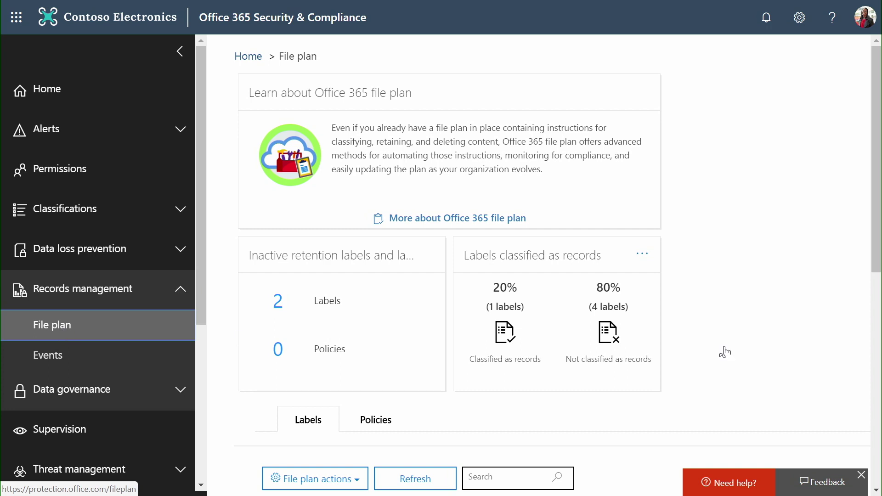
pyautogui.moveTo(877, 257); pyautogui.dragTo(880, 459)
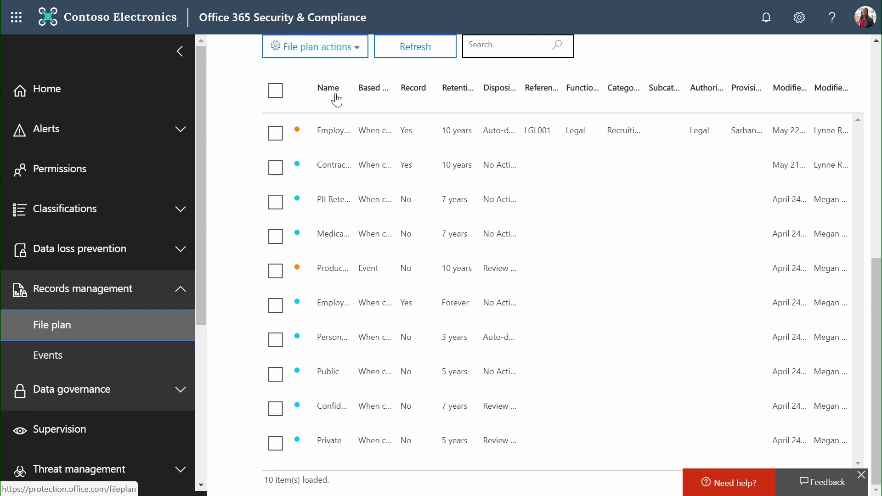
pyautogui.click(385, 97)
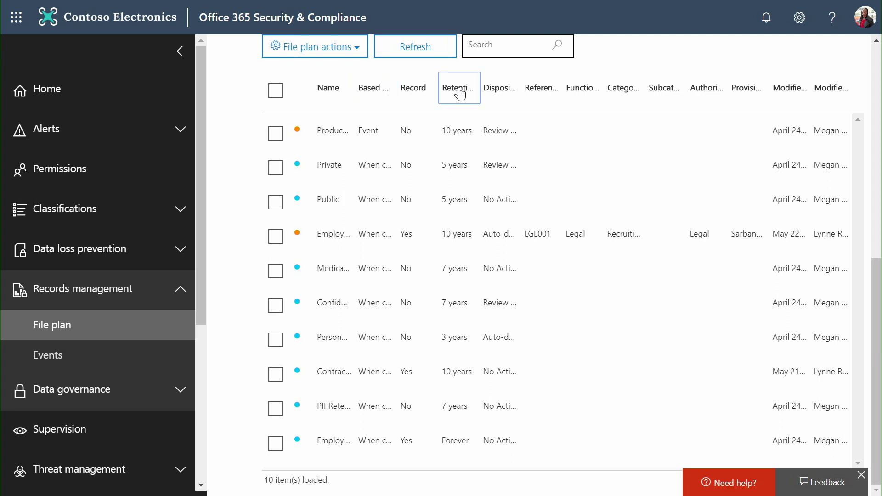
pyautogui.click(341, 55)
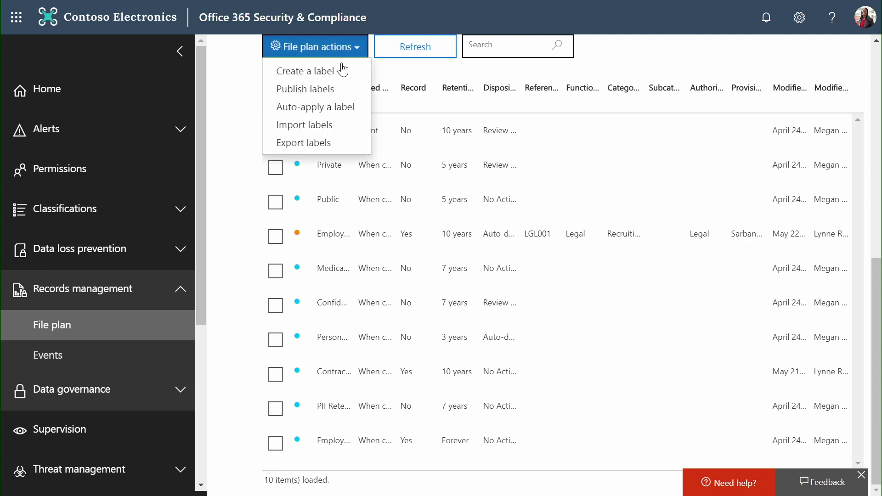
pyautogui.click(328, 143)
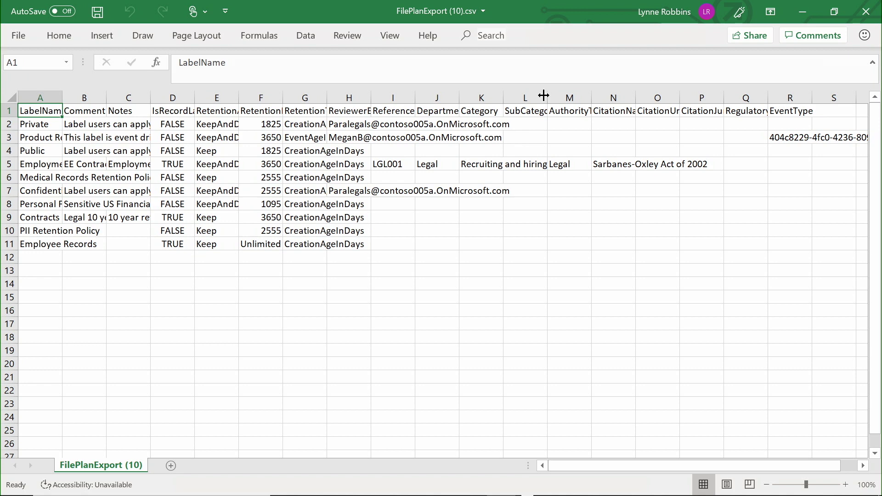
# - Change the F8 retention value for Personal Financial PII from 1095 to 2000
pyautogui.click(268, 205)
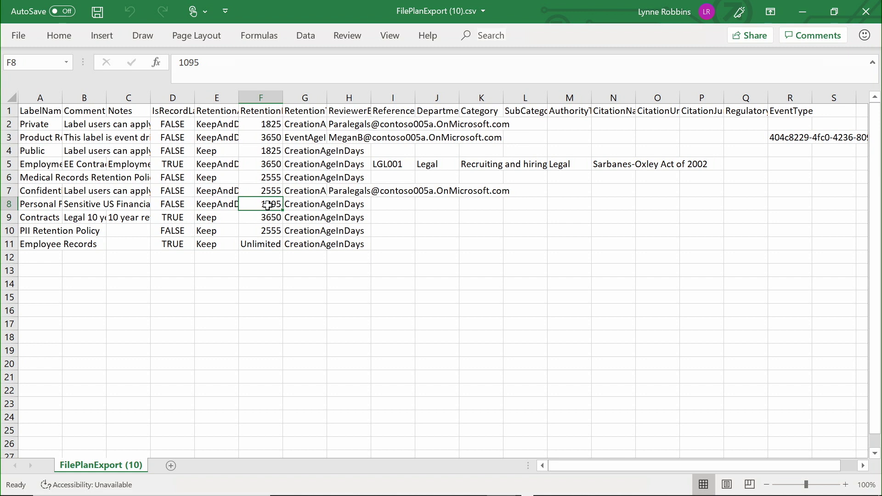
pyautogui.write('2000')
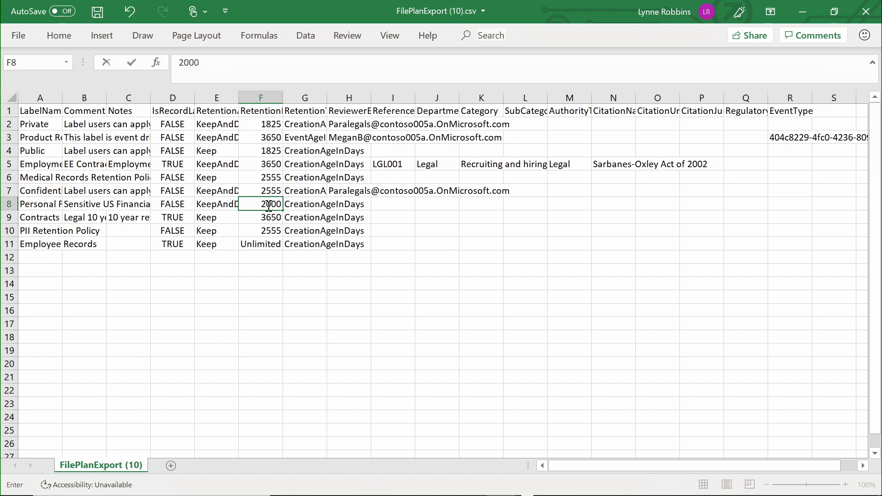
pyautogui.press('Return')
# - Copy 2000 into F9:F10 for Contracts and PII Retention Policy, then save the CSV
pyautogui.click(267, 205)
pyautogui.hotkey('ctrl', 'c')
pyautogui.press('Down')
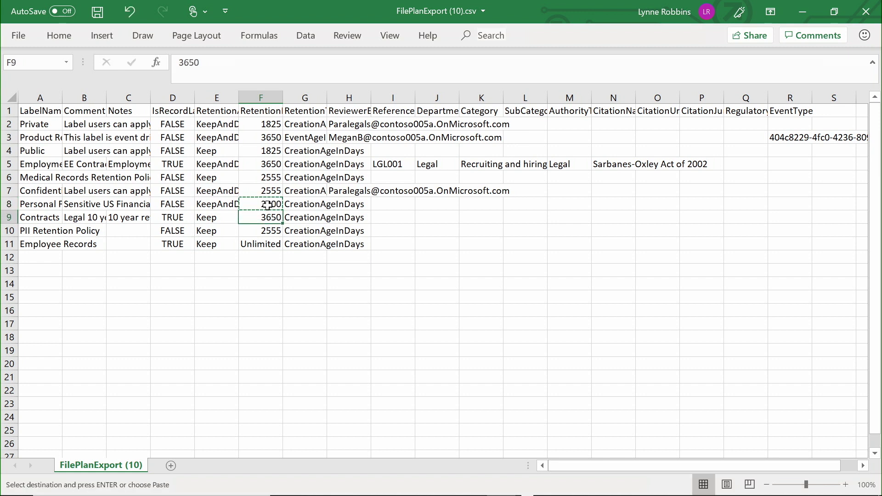
pyautogui.hotkey('shift', 'Down')
pyautogui.hotkey('ctrl', 'v')
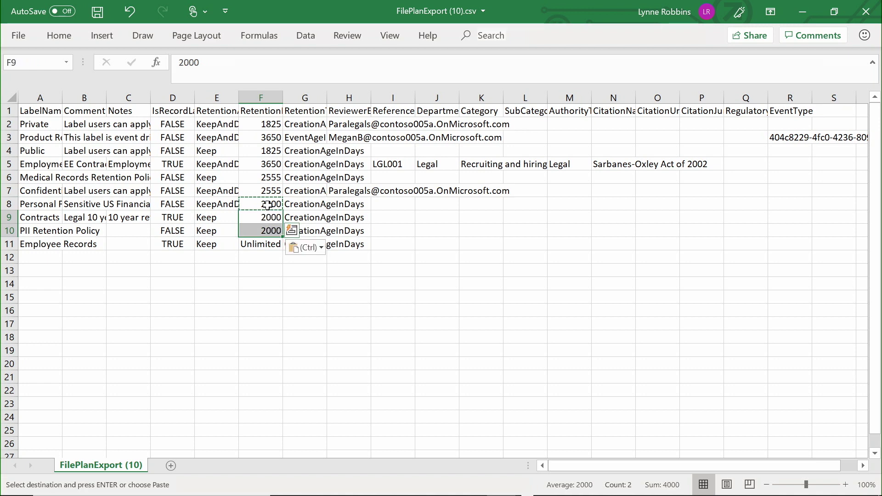
pyautogui.click(98, 12)
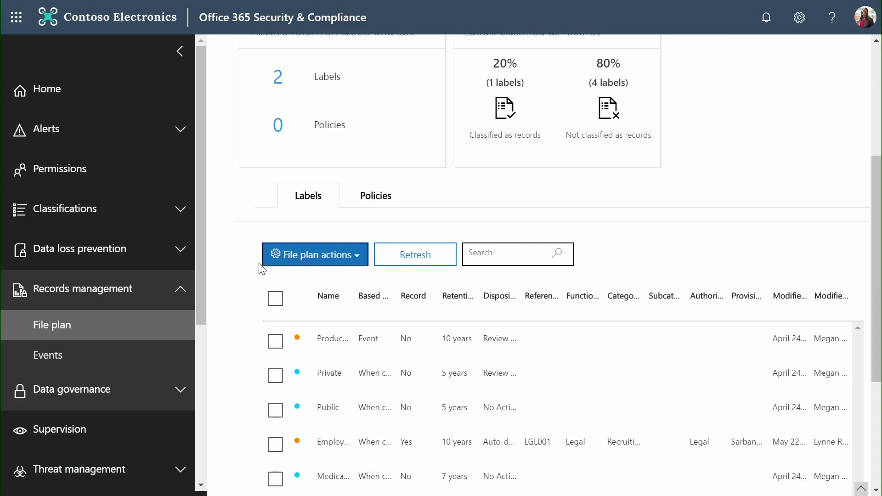
# - Choose the edited FilePlanExport (10).csv from Downloads for the file plan label import
pyautogui.click(317, 261)
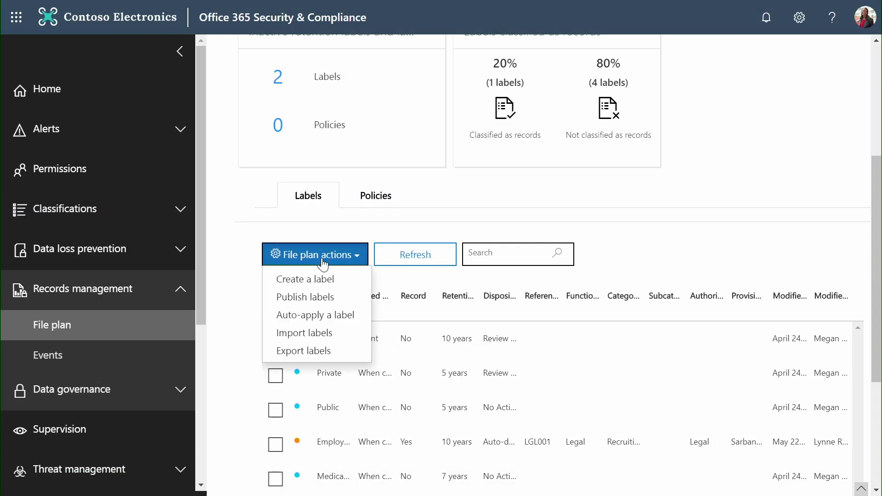
pyautogui.click(316, 338)
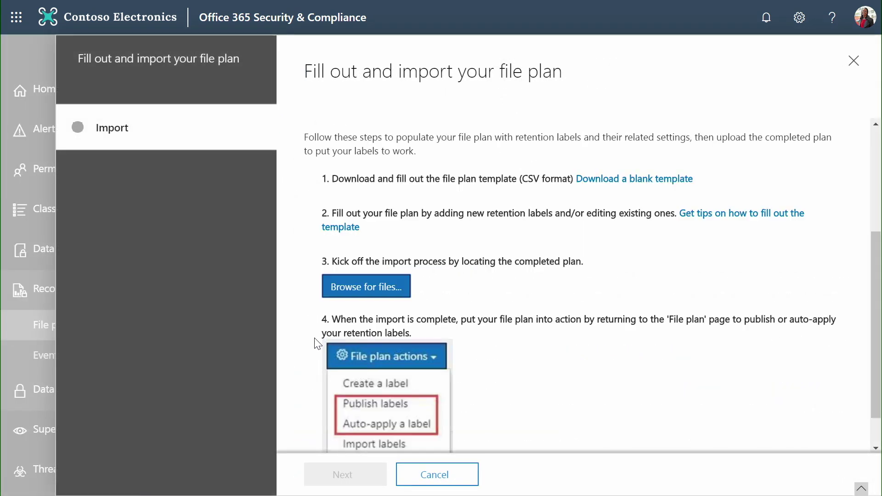
pyautogui.click(359, 286)
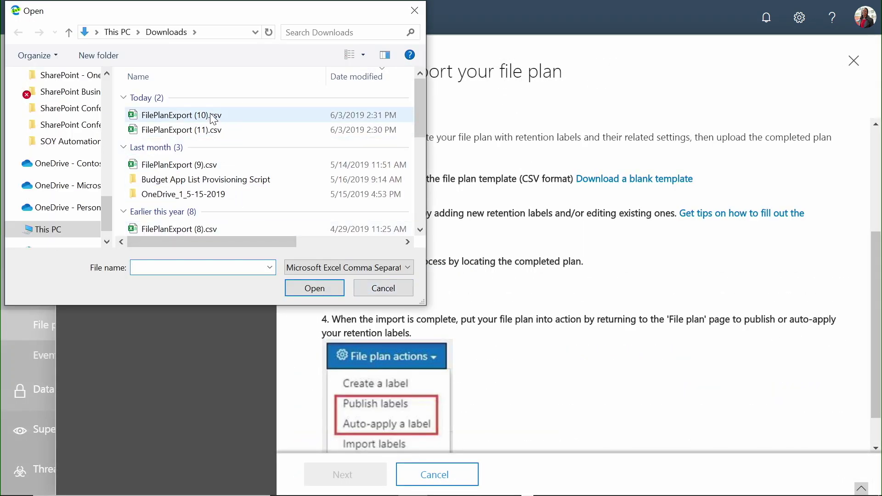
pyautogui.click(214, 118)
pyautogui.click(320, 284)
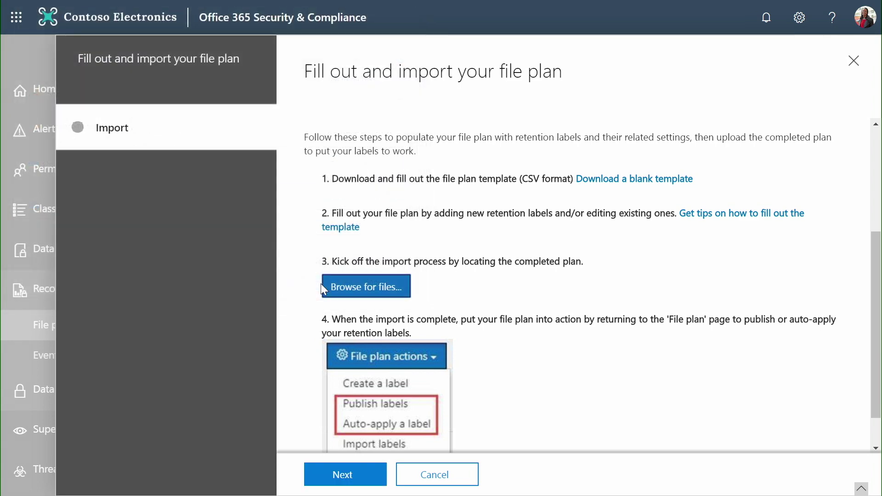